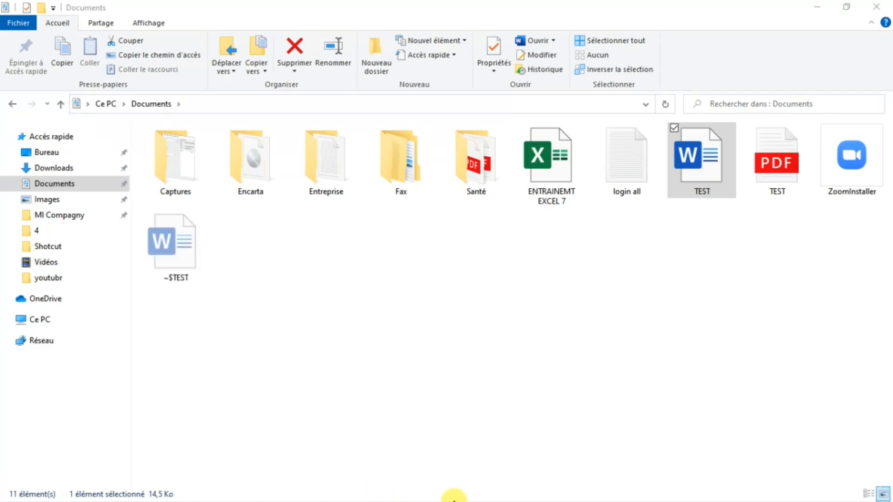
Switch to the TEST document in Word and justify all the paragraphs below the title.
key("super")
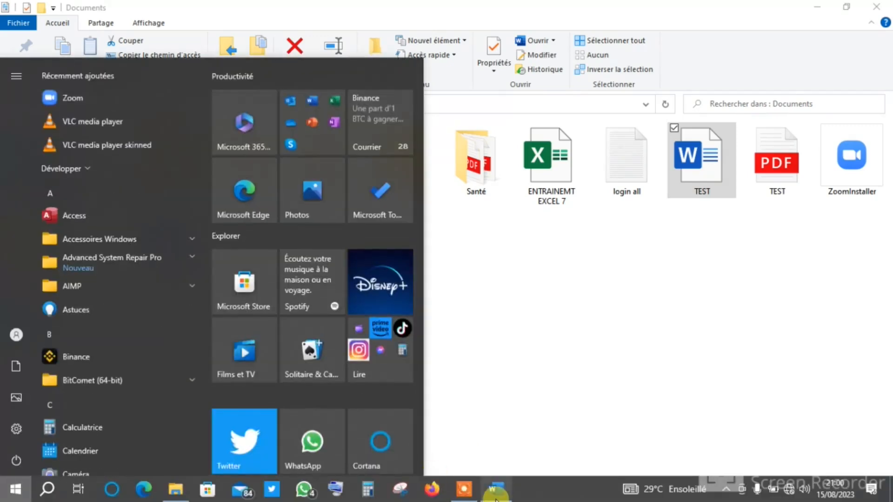
left_click(498, 491)
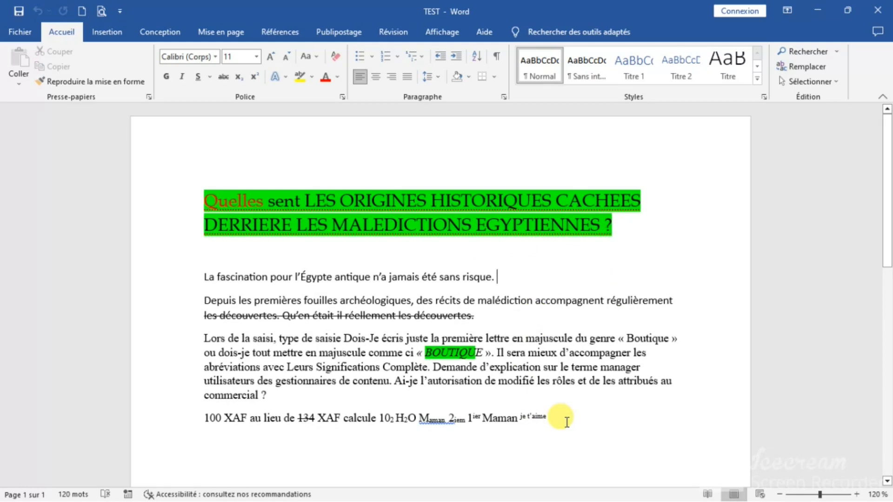
left_click_drag(578, 423, 204, 274)
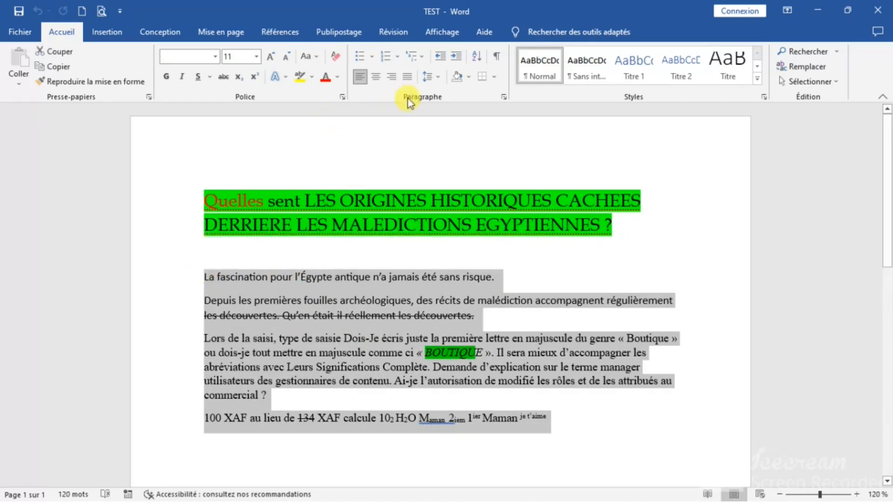
left_click(408, 76)
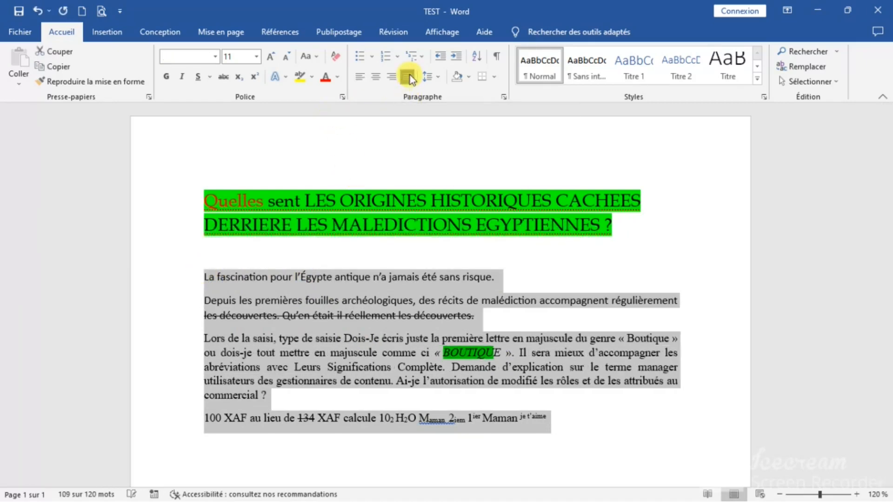
left_click(409, 75)
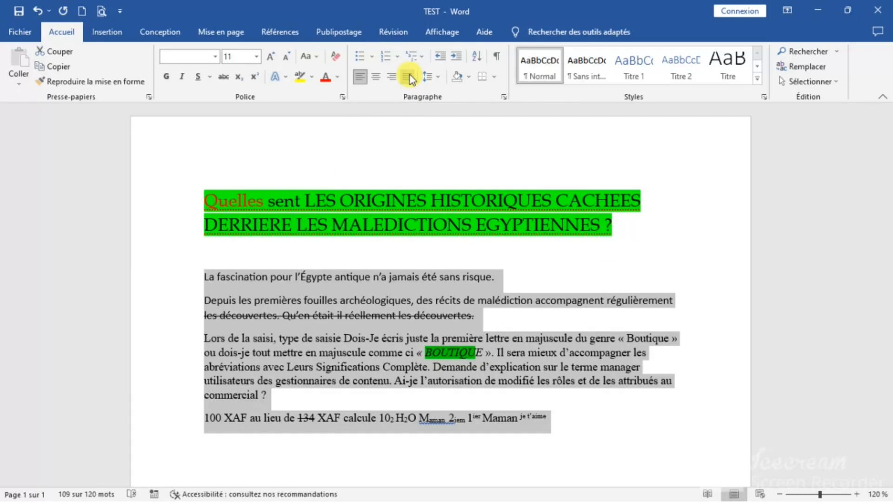
left_click(409, 76)
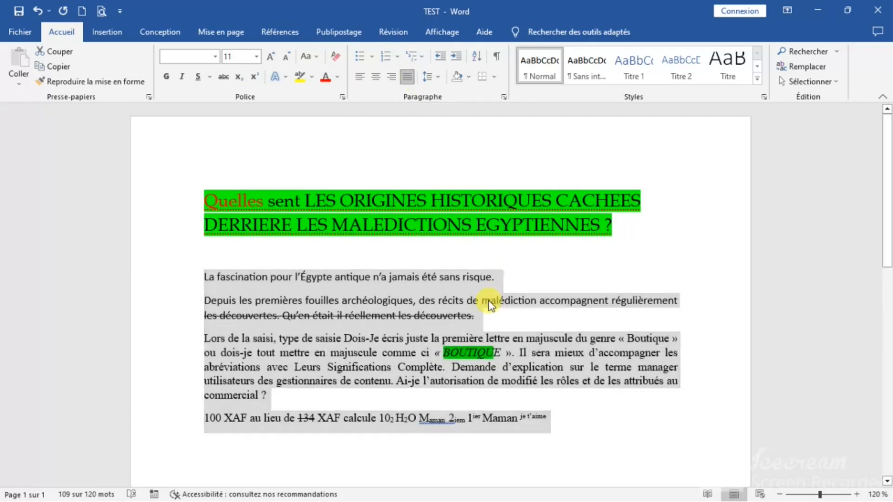
left_click(489, 301)
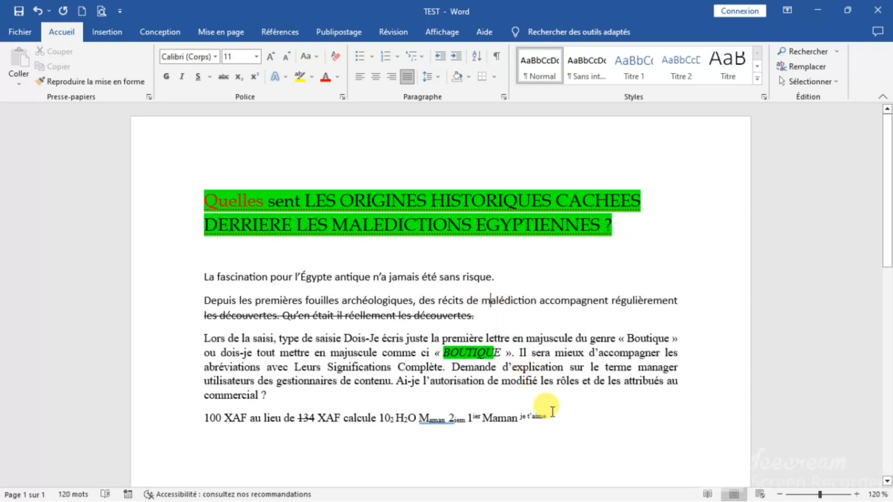
Add a new line after the last paragraph reading "Fait à brazzaville le", with superscript turned off.
left_click(553, 412)
key("Return")
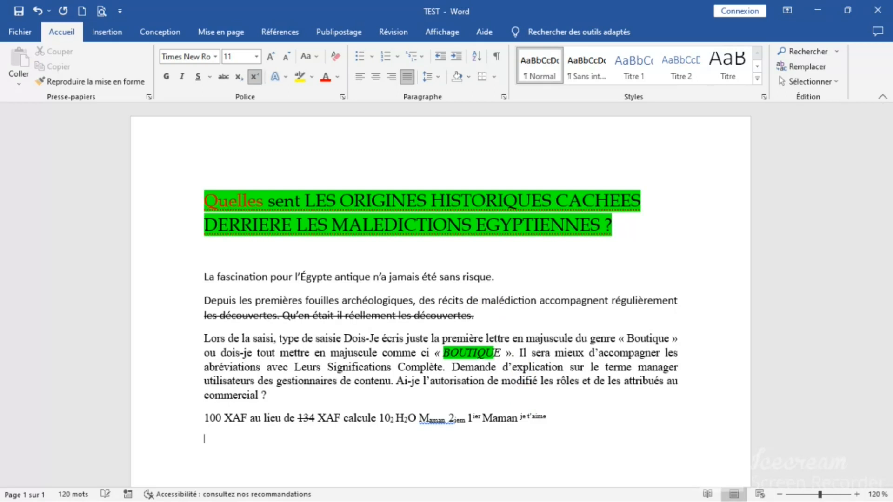
left_click(253, 83)
type("Fait")
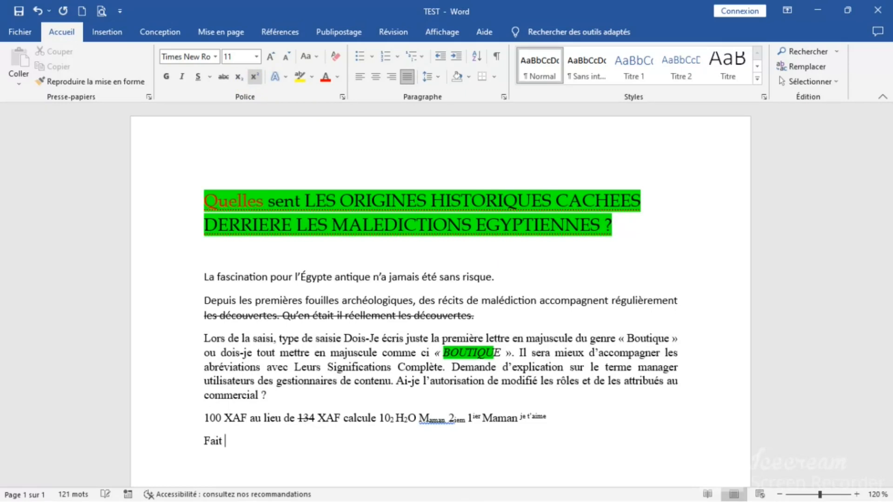
type(" à brazzaville ")
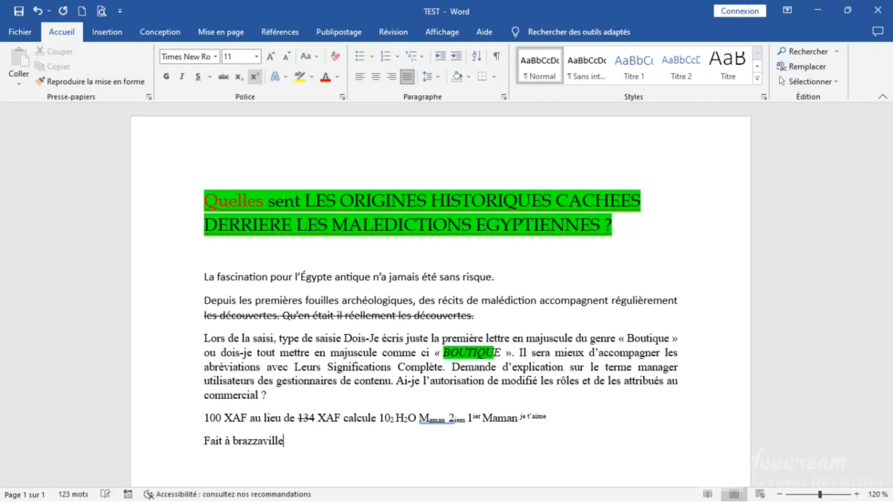
type("le")
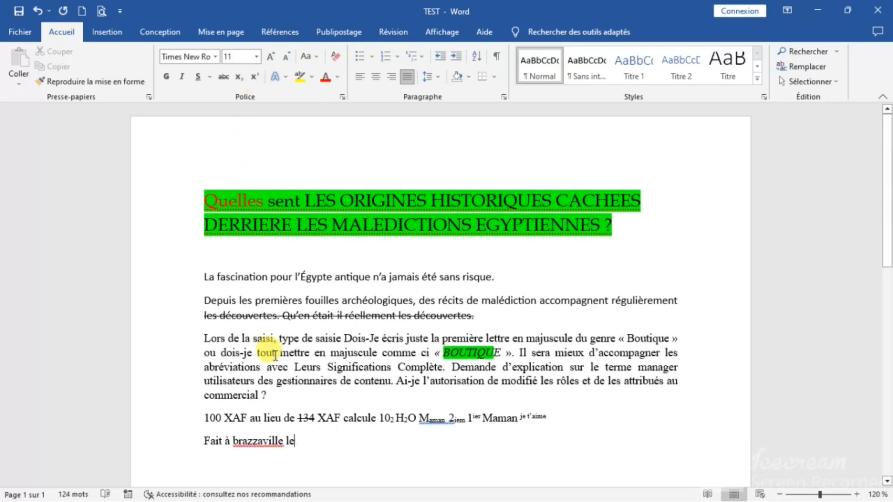
Correct "brazzaville" to the suggested spelling "Brazzaville" in the new last line.
left_click(272, 440)
right_click(272, 440)
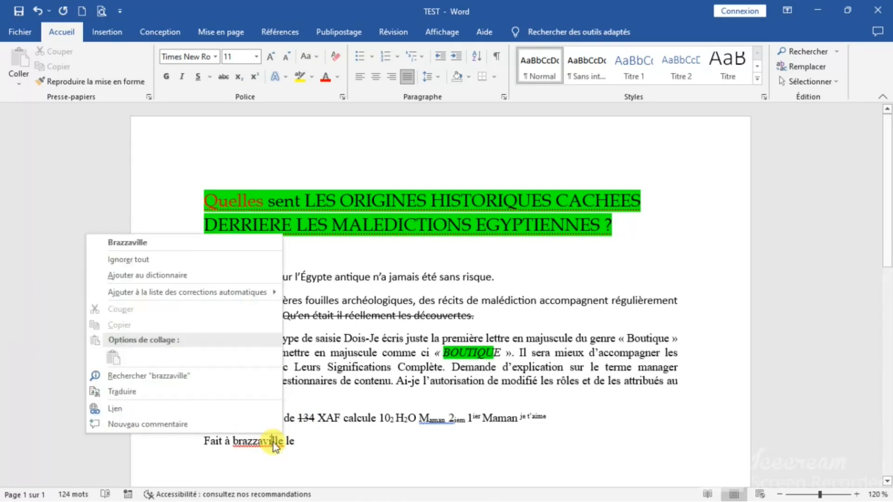
left_click(194, 242)
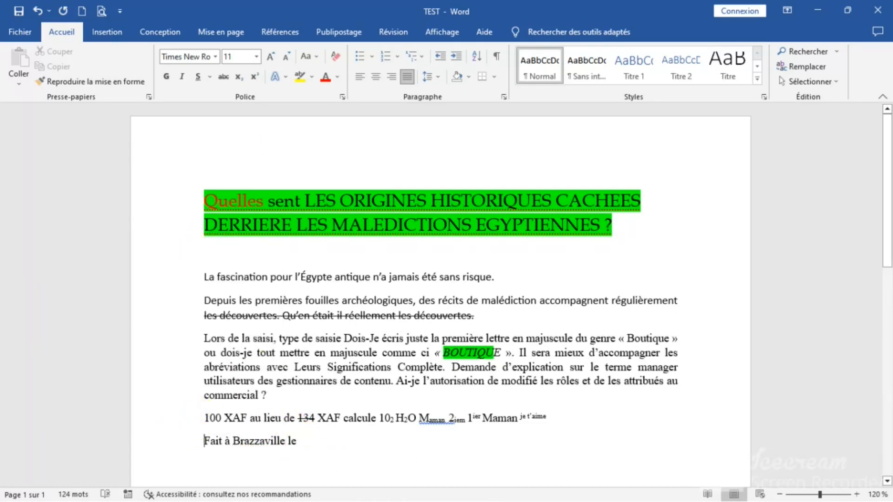
Insert an empty line above "Fait à Brazzaville le" and align that text to the right margin.
key("Return")
left_click_drag(305, 465, 186, 485)
left_click(234, 477)
left_click_drag(304, 465, 199, 464)
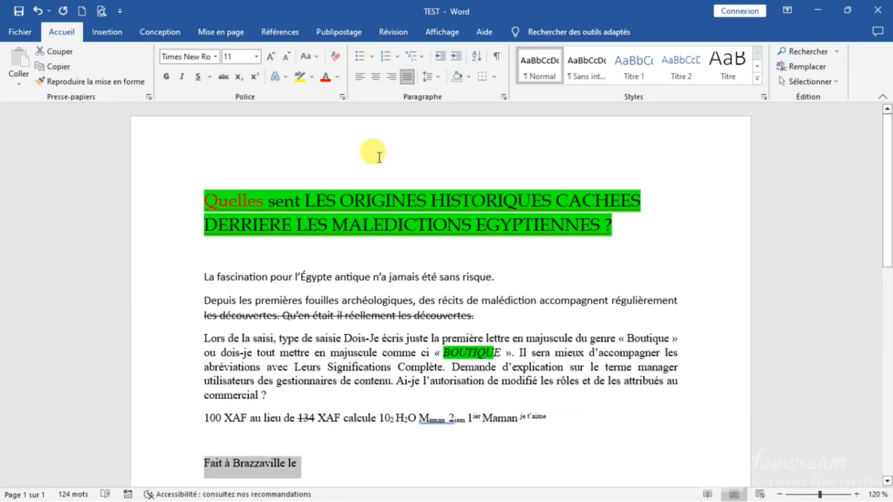
left_click(394, 80)
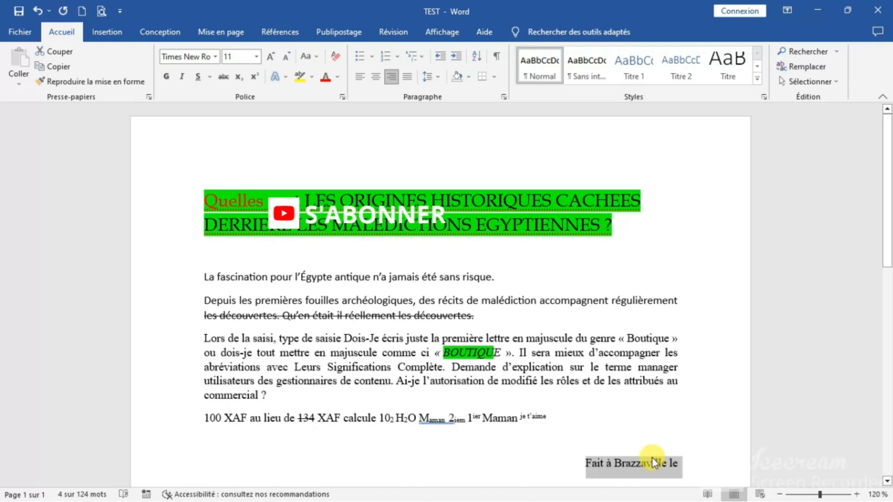
Center the two-line highlighted title on the page.
left_click_drag(616, 231, 177, 204)
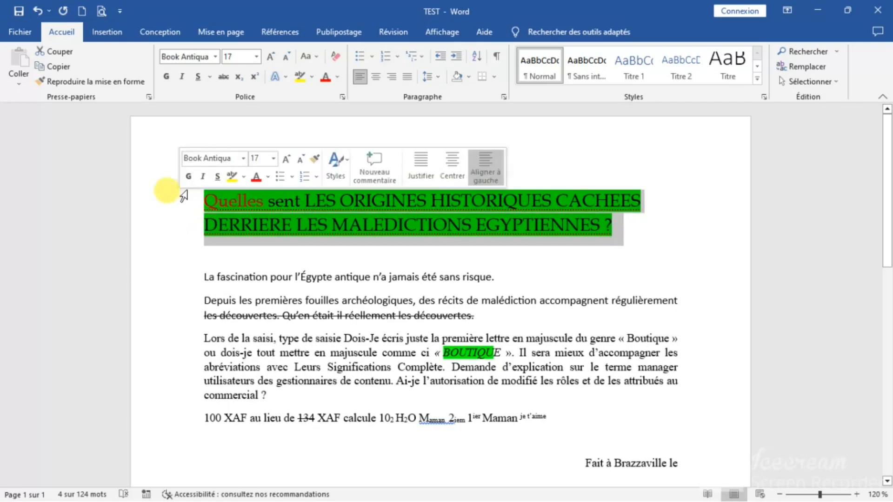
left_click(376, 78)
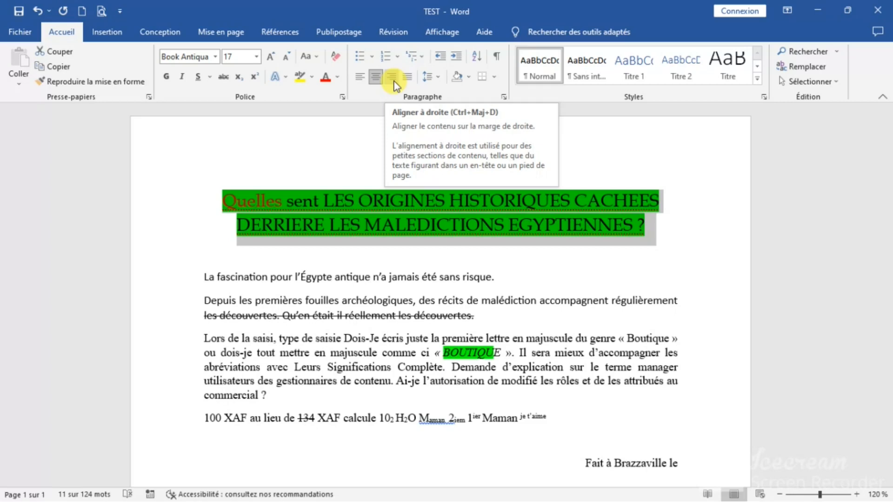
Try justified alignment on the title and return it to centered alignment, repeating the comparison twice.
left_click(411, 78)
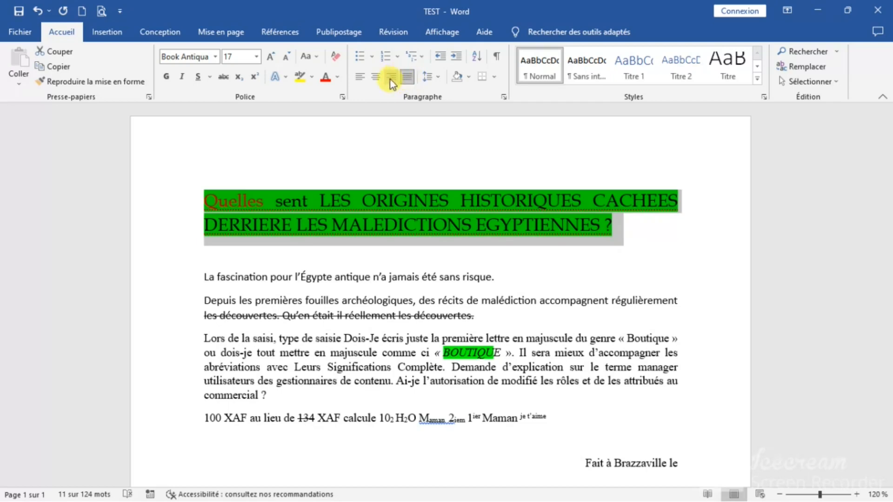
left_click(376, 81)
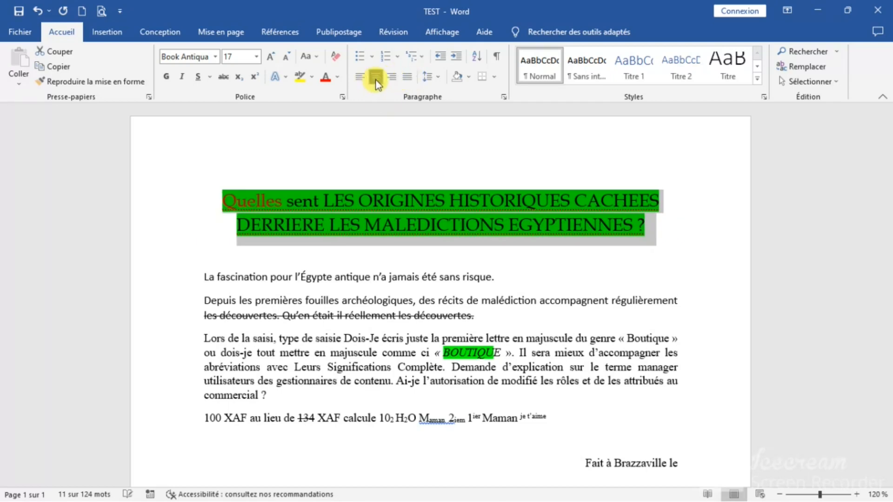
left_click(412, 221)
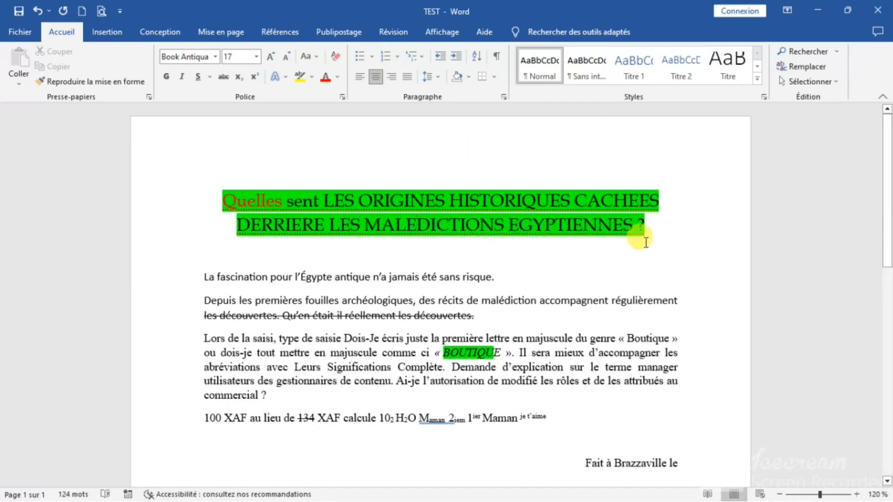
left_click_drag(645, 241, 221, 193)
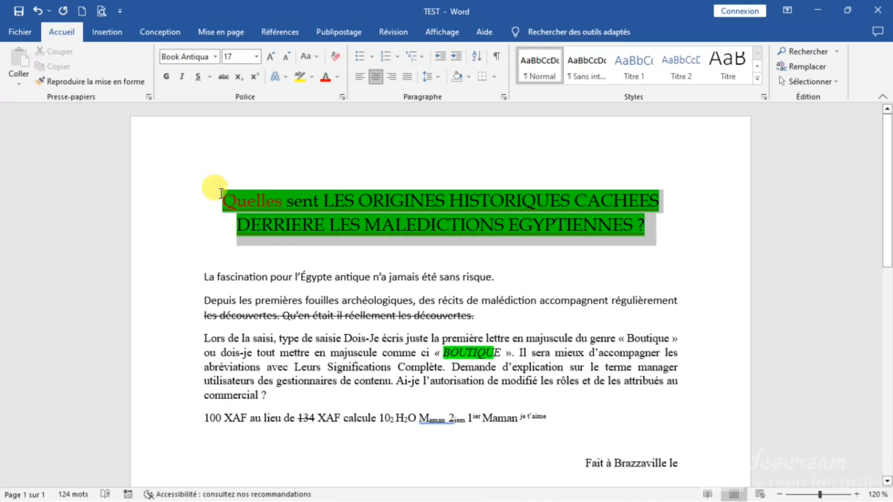
left_click(407, 76)
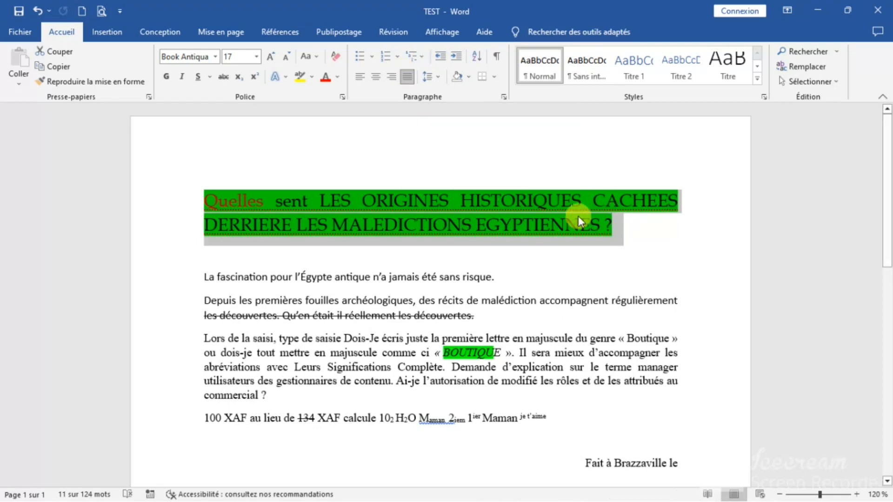
left_click(373, 78)
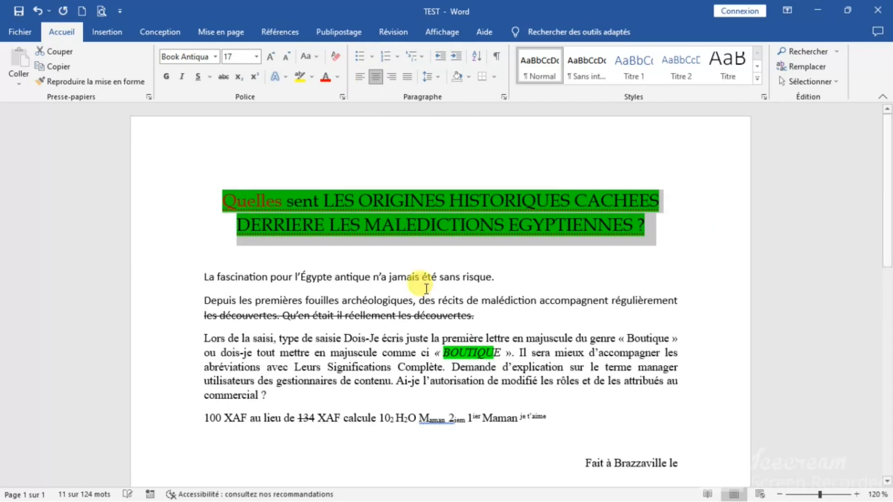
left_click(435, 319)
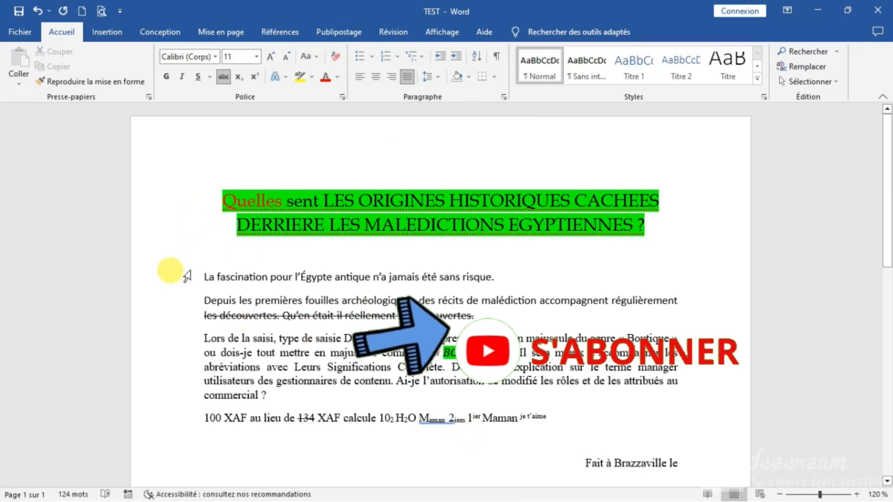
Format the first body paragraph, "La fascination pour l'Égypte antique…", as a list item with a check mark bullet.
left_click(185, 279)
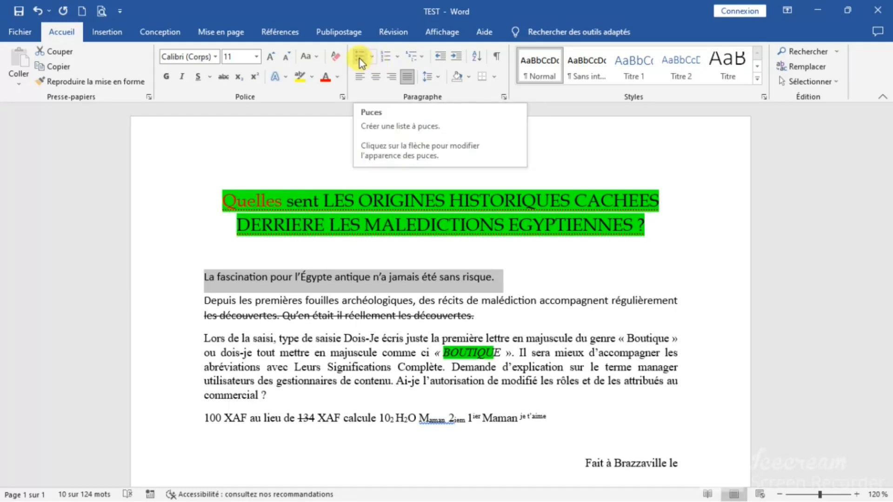
left_click(372, 57)
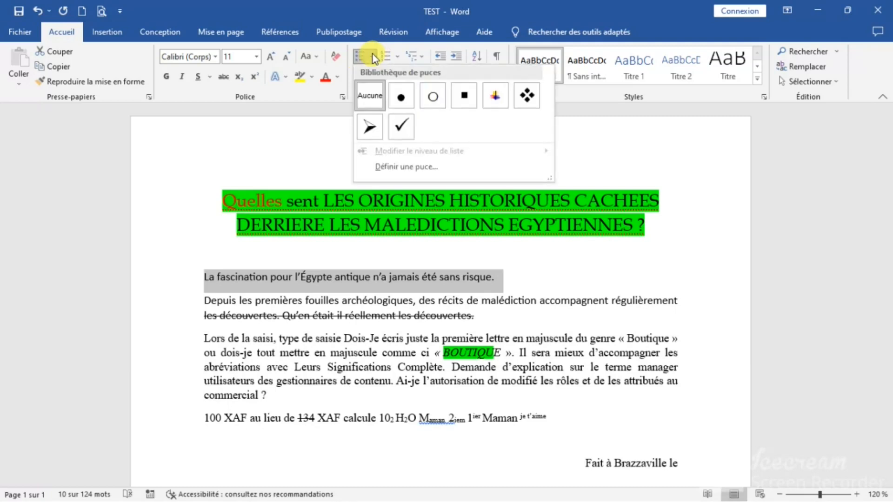
left_click(395, 132)
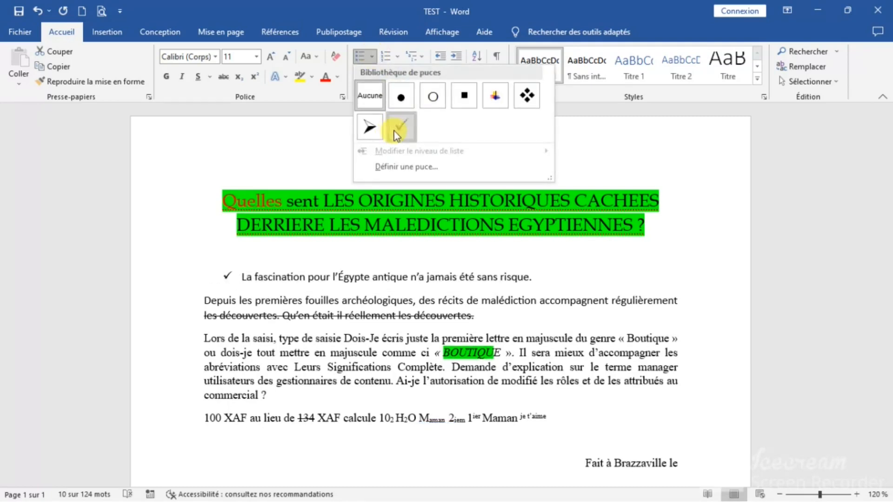
left_click(340, 354)
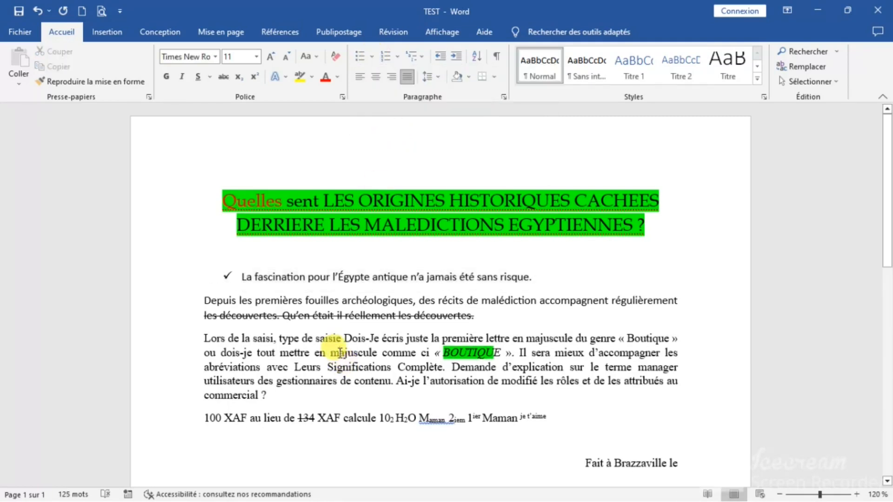
Apply a check mark bullet to the second body paragraph, "Depuis les premières fouilles archéologiques…".
left_click_drag(474, 317, 204, 309)
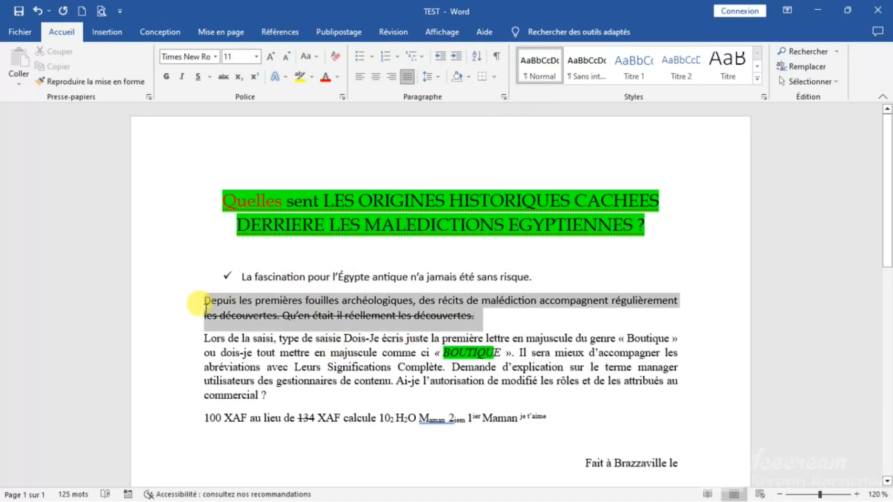
left_click(329, 316)
left_click_drag(475, 315, 176, 303)
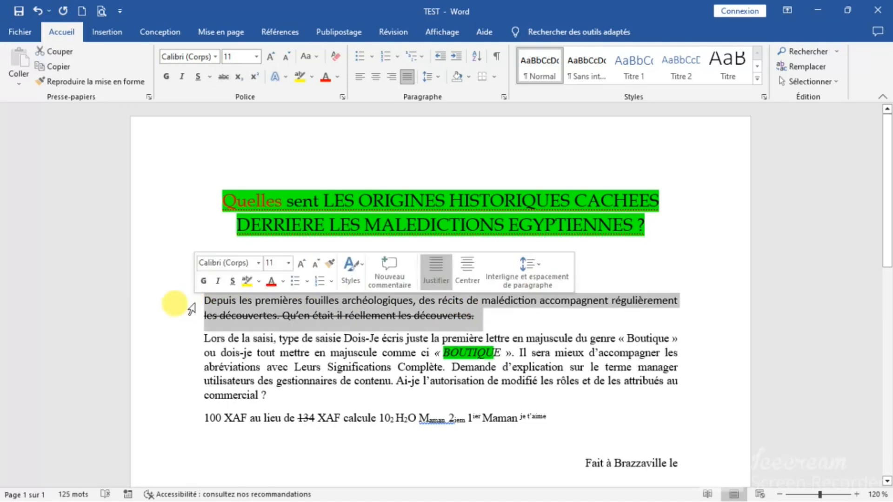
left_click(372, 57)
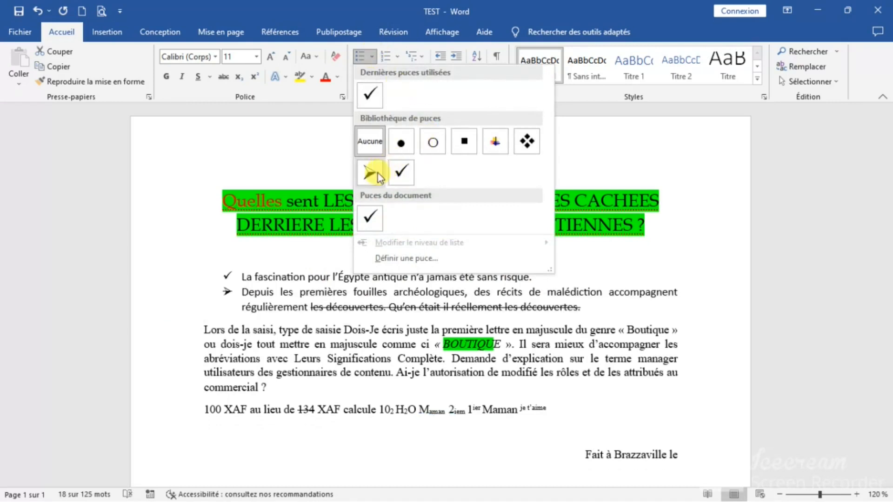
left_click(398, 176)
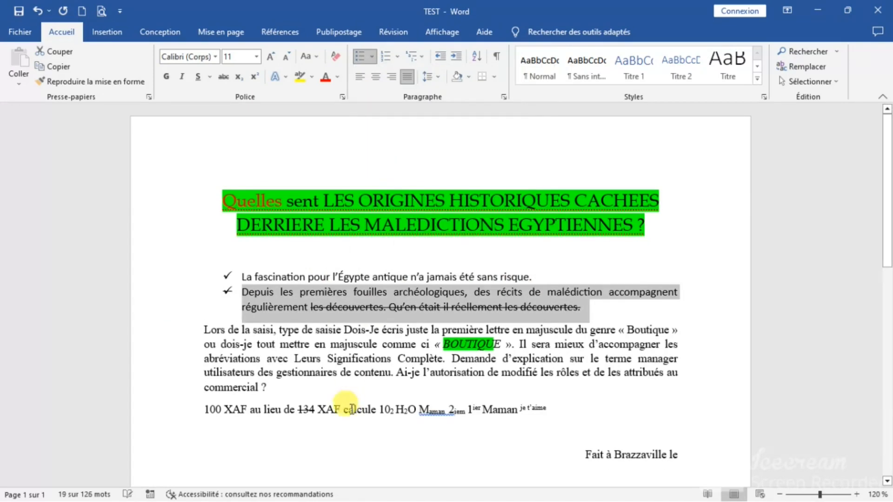
left_click(341, 370)
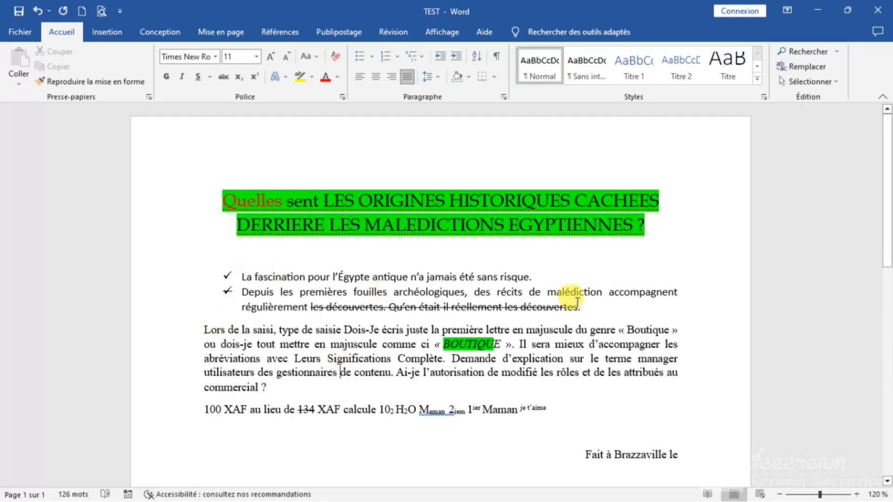
Give the "Depuis les premières fouilles archéologiques…" paragraph a hollow circle bullet.
left_click_drag(582, 311, 233, 285)
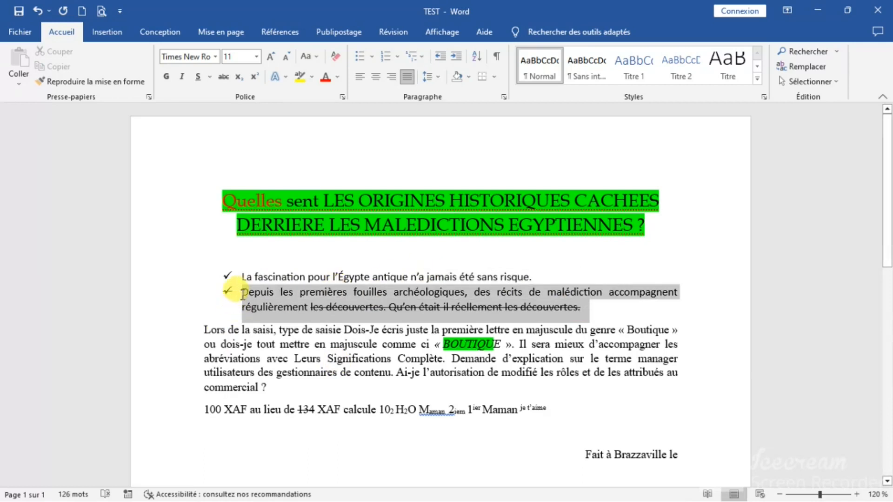
left_click(375, 55)
left_click(427, 139)
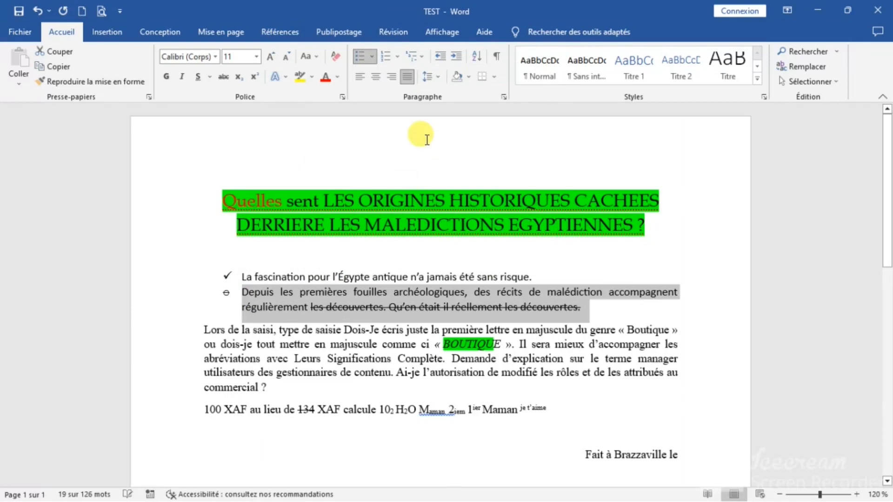
Change the bullet of the "Depuis les premières fouilles archéologiques…" paragraph back to a check mark.
left_click(338, 341)
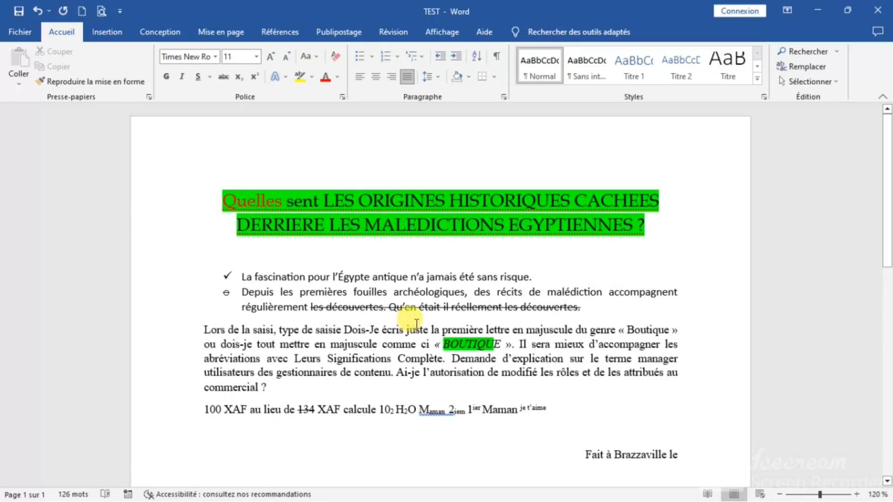
left_click_drag(587, 305, 249, 292)
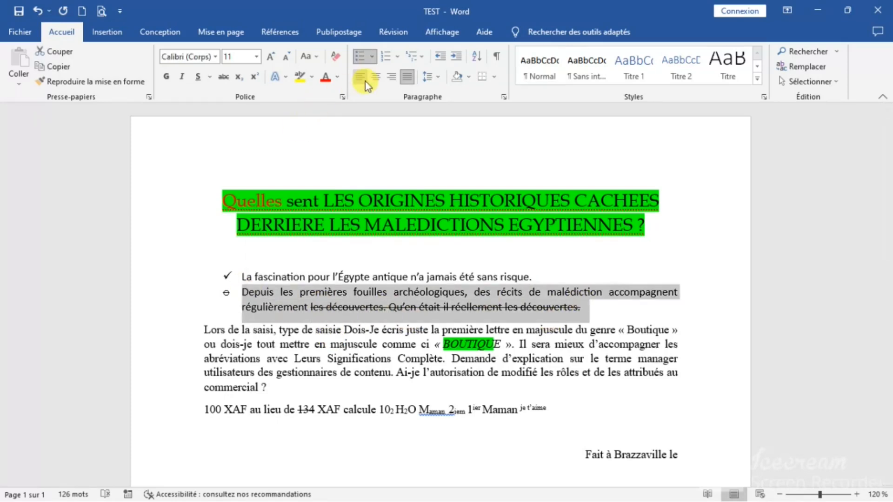
left_click(369, 56)
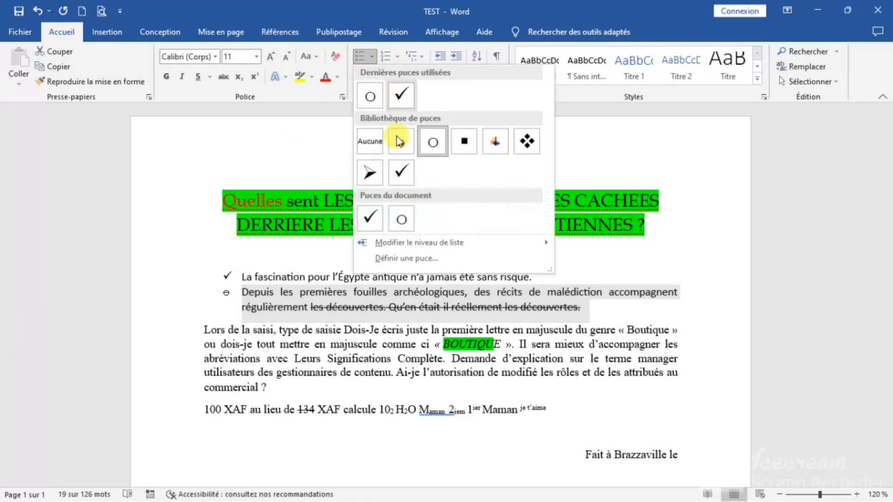
left_click(401, 165)
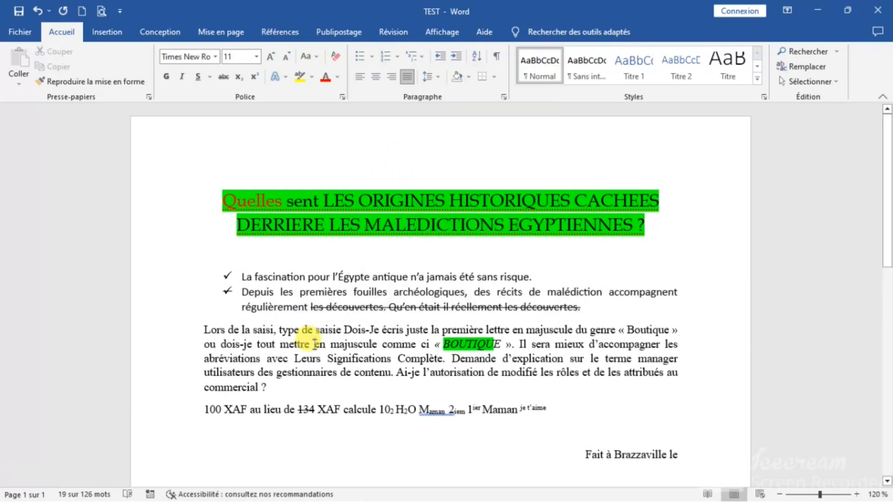
left_click(315, 345)
left_click(227, 290)
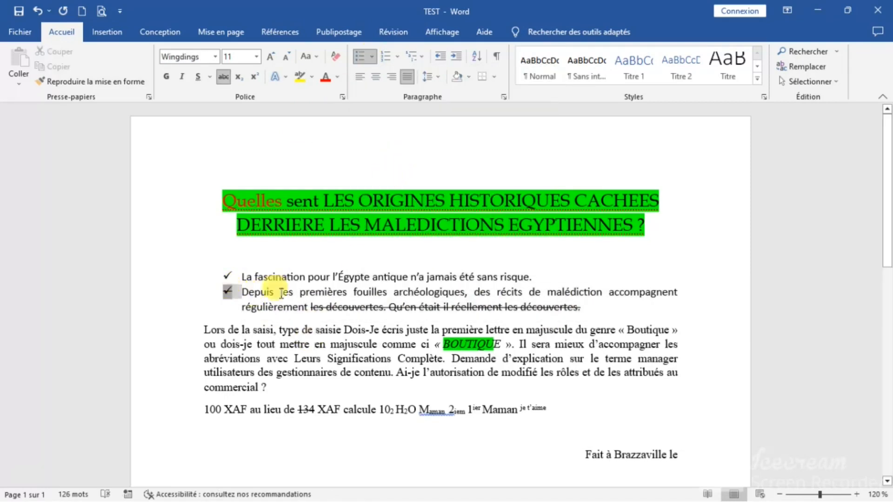
left_click(393, 293)
Number the "Lors de la saisi…" paragraph with the A. B. C. format.
left_click(391, 372)
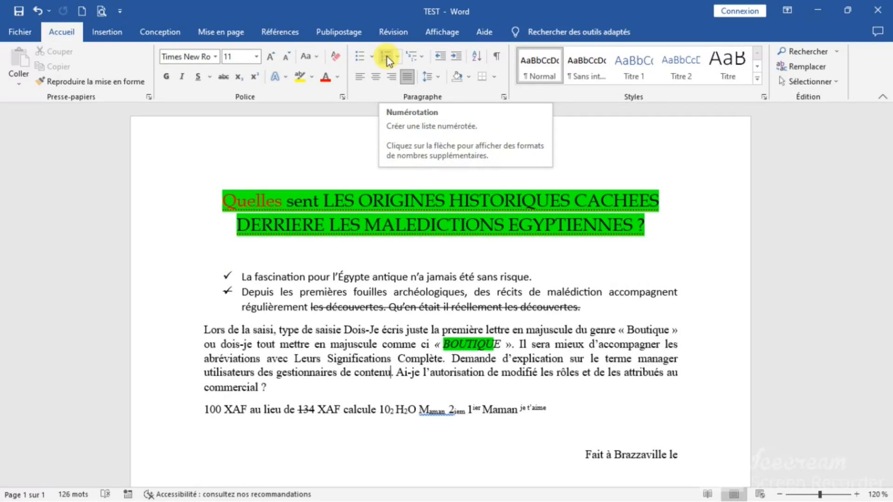
left_click(200, 330)
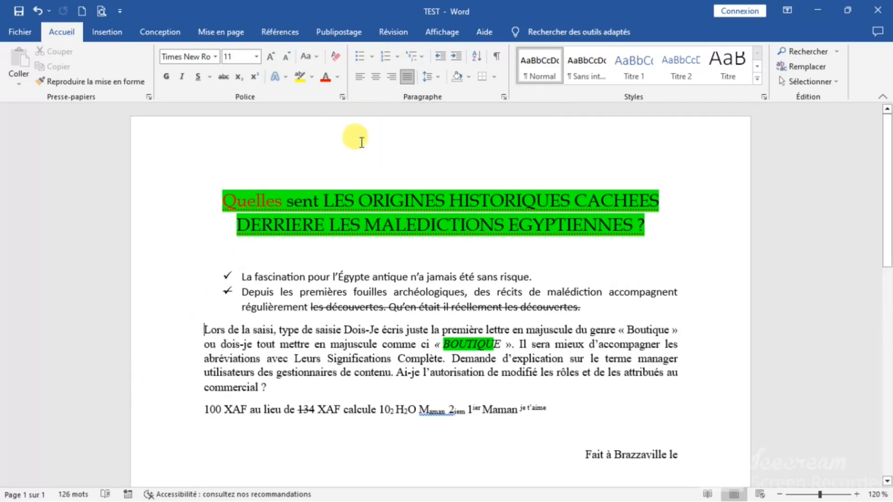
left_click(397, 58)
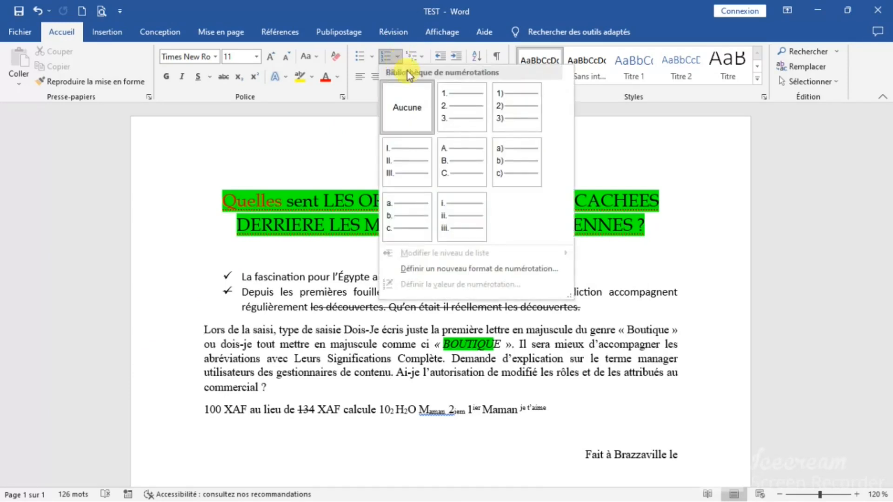
left_click(449, 158)
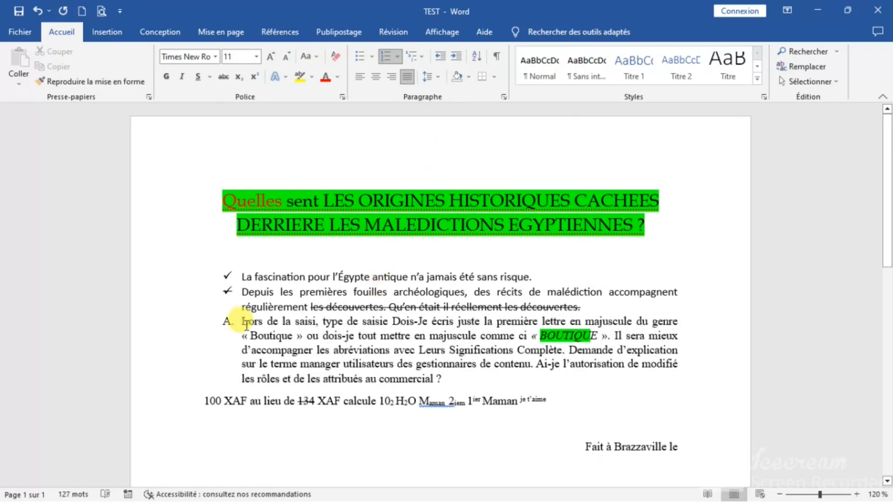
Continue the lettered numbering on the "100 XAF au lieu de…" paragraph.
left_click(203, 402)
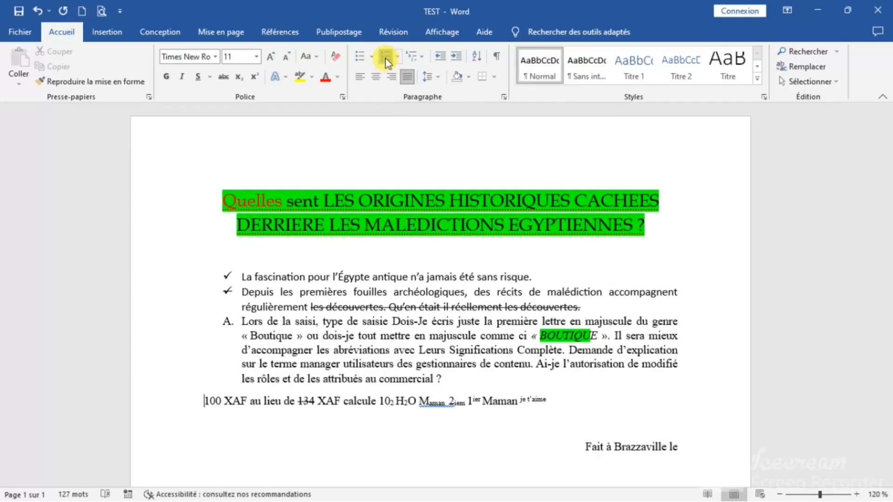
left_click(385, 58)
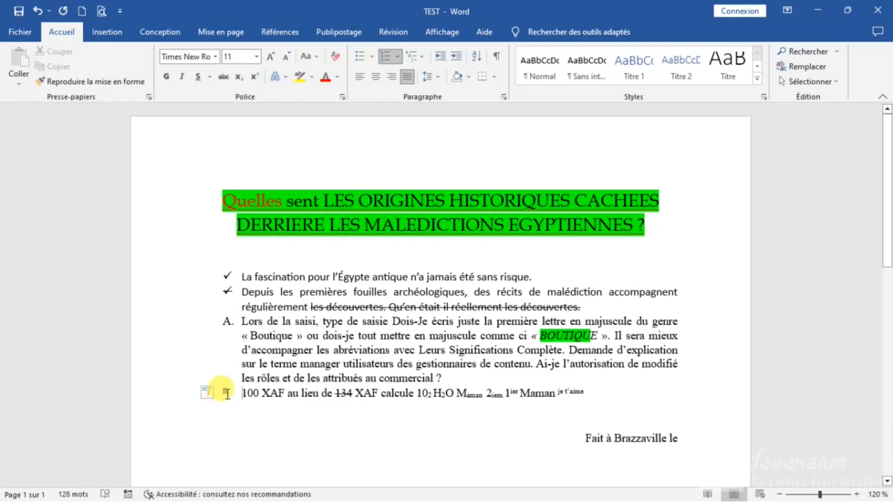
left_click(227, 393)
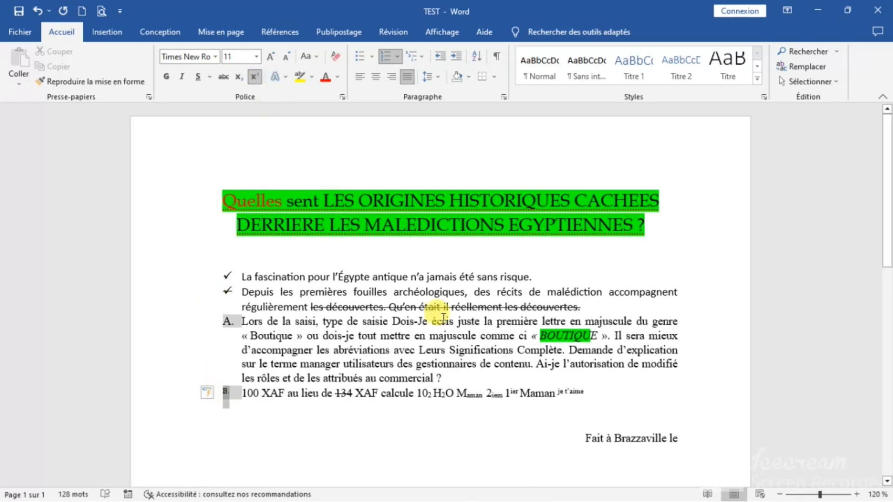
left_click(426, 378)
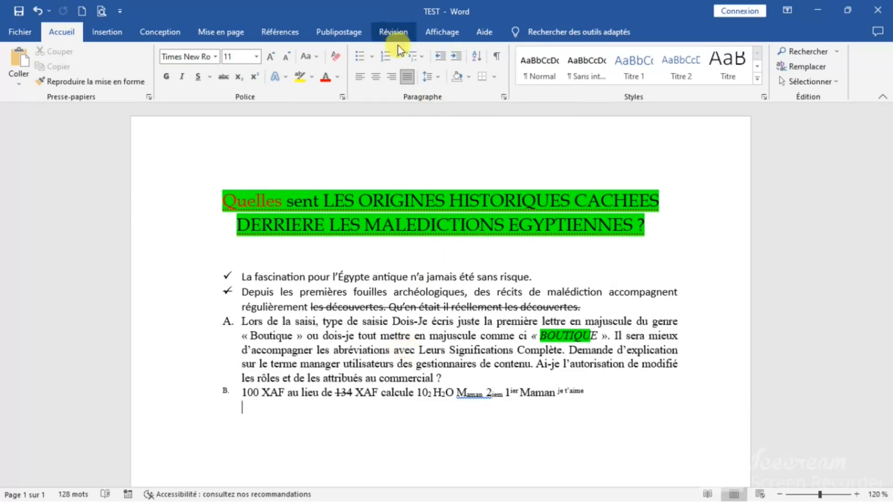
left_click(423, 61)
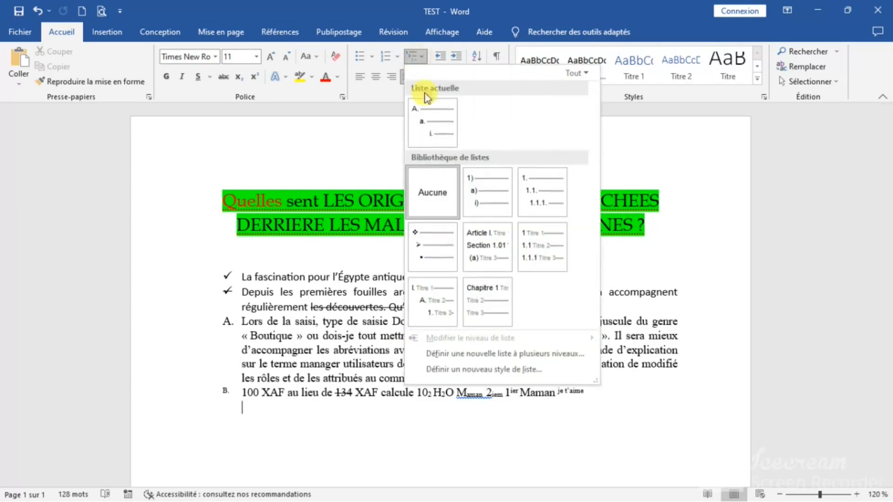
mouse_move(499, 203)
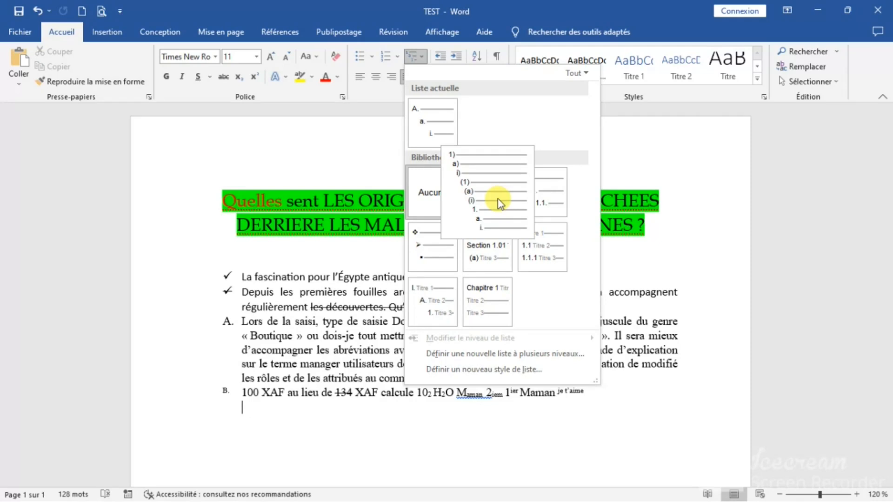
left_click(527, 453)
Add an empty lettered item after the "100 XAF…" item and remove the superscript formatting from the end of that item and the new letter.
left_click(600, 391)
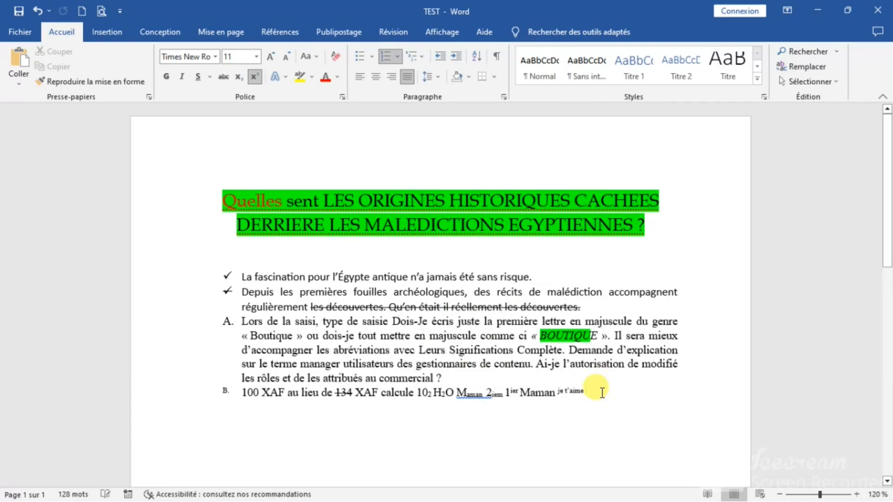
left_click(254, 80)
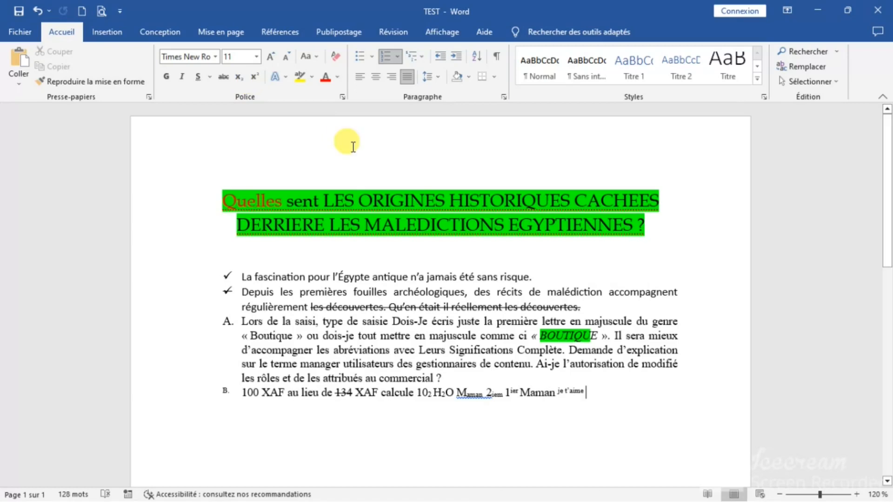
key("Return")
left_click(227, 406)
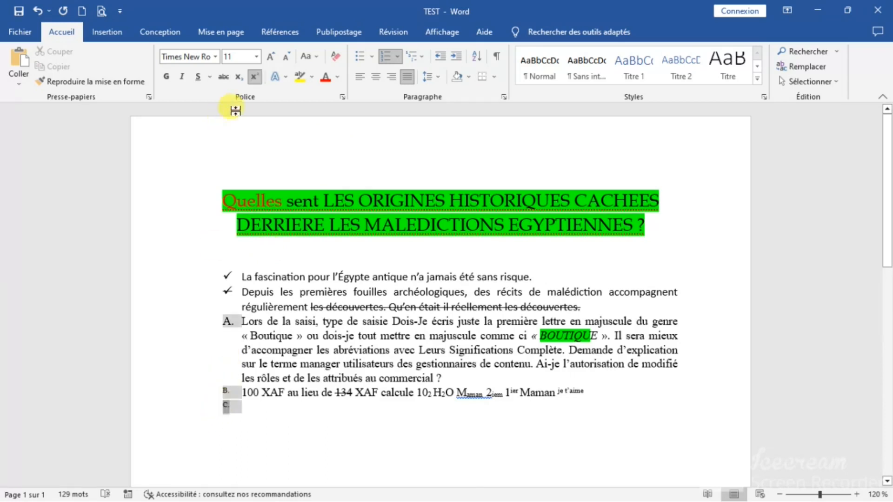
left_click(252, 79)
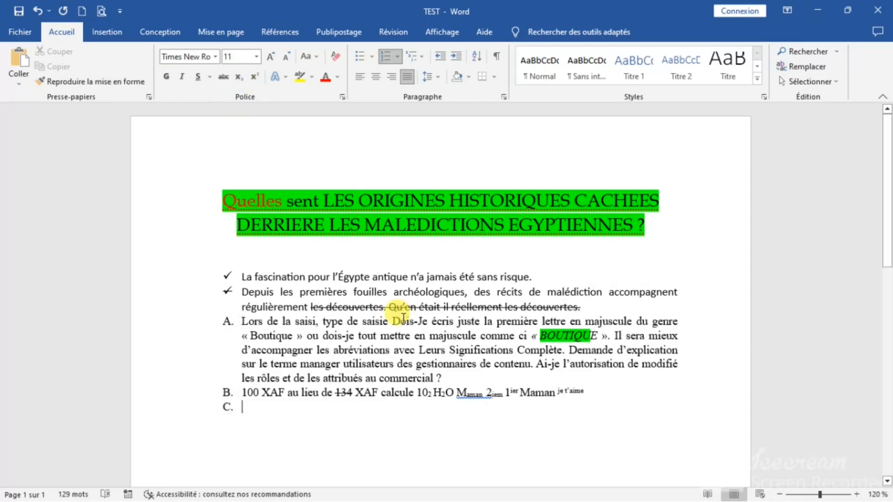
Fill the new item with "Fire well wick stove krivaclave baby wipes afro Congo baby soin" and demote it to a second-level item.
type("Fire well wick stove krivaclave baby wipes afro Congo baby soin")
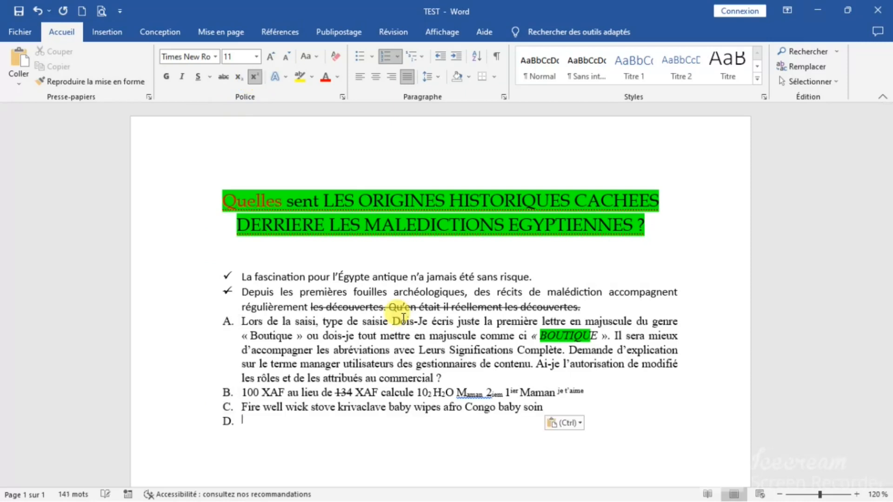
key("BackSpace")
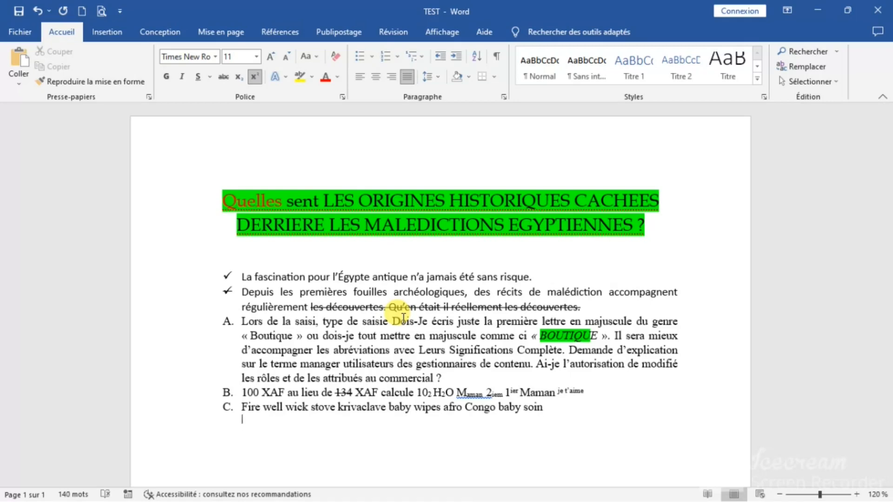
key("Up")
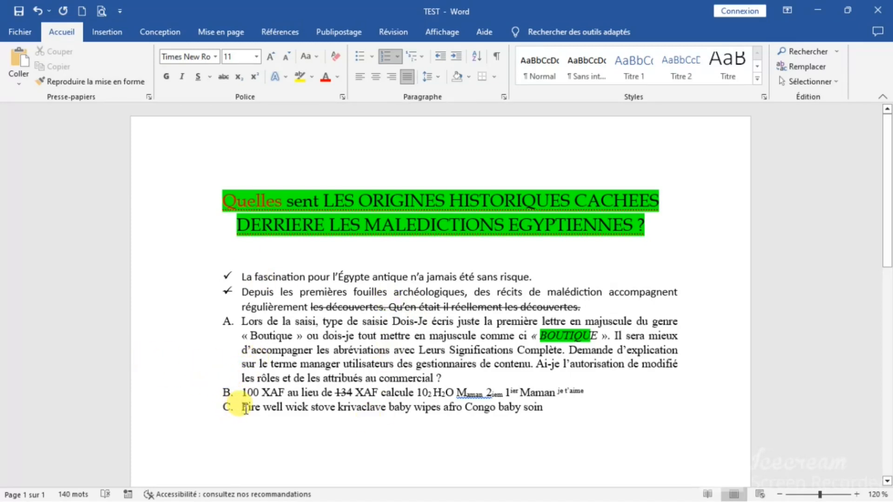
key("Tab")
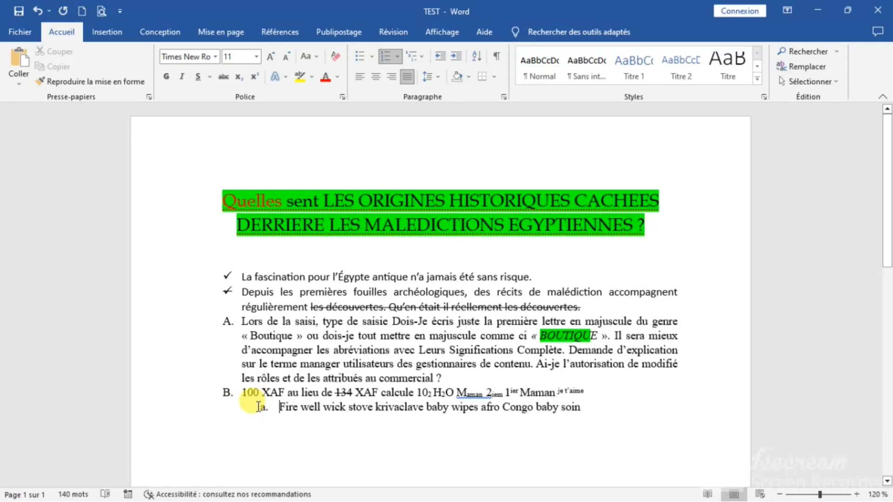
Add a second sub-item reading "Le ciel de mo par" below the "Fire well…" sub-item.
left_click(598, 408)
key("Return")
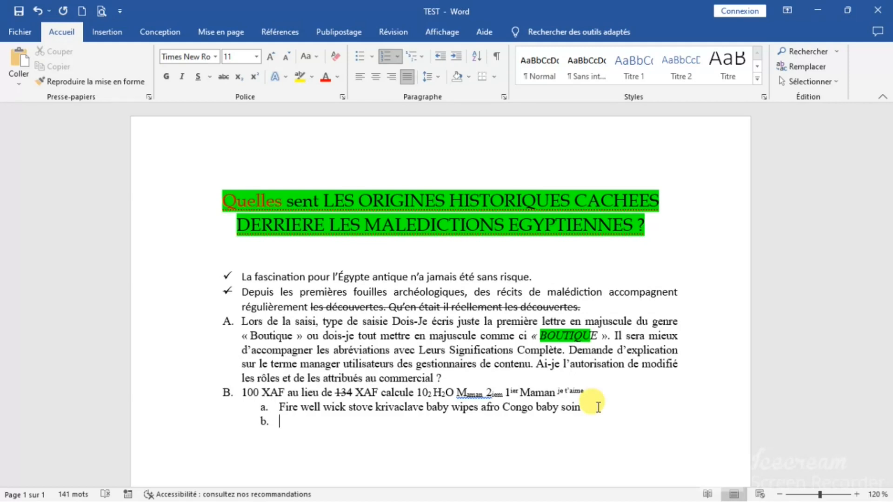
type("Le ciel de")
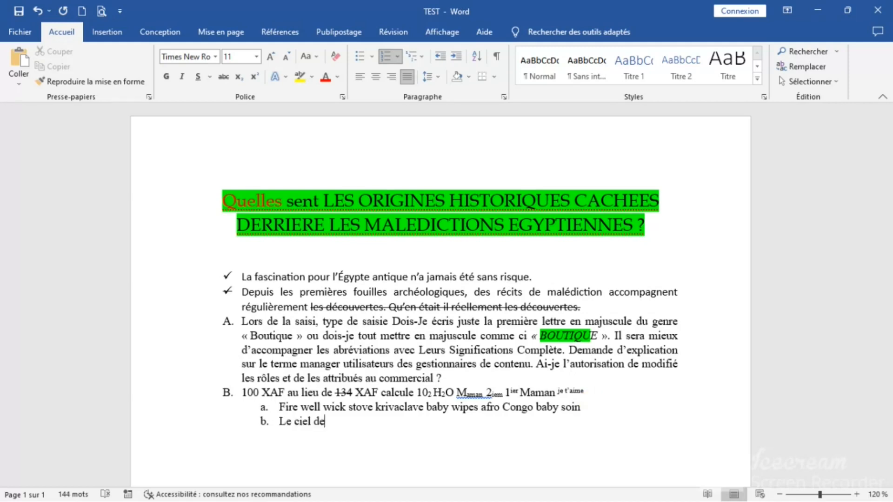
type(" mo par")
Add a first-level lettered item reading "Nous allons reussir" below the sub-items.
key("Return")
key("shift+Tab")
type("nous ")
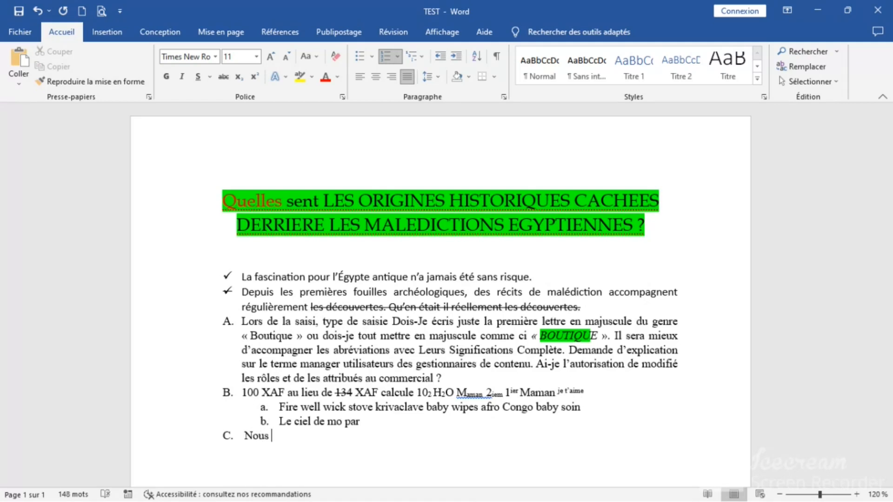
type("allons reussir")
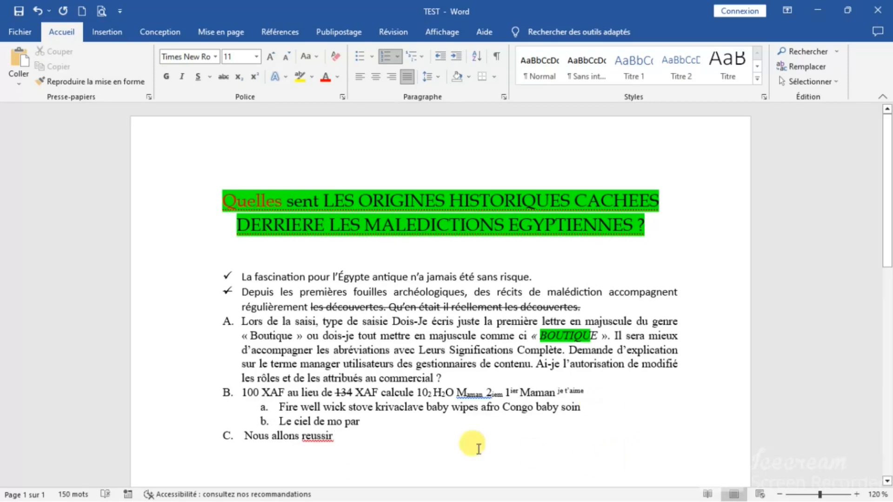
Correct "reussir" to "réussir" with the suggested spelling and end the lettered list after that item.
right_click(318, 440)
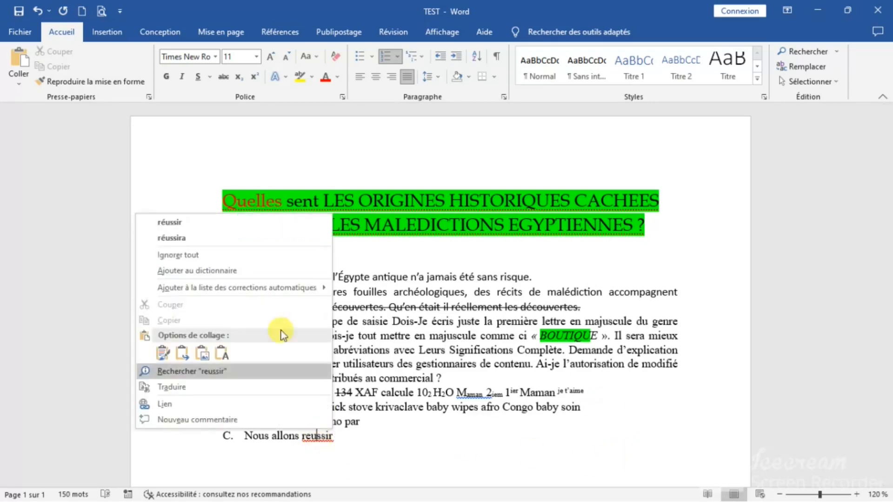
left_click(204, 227)
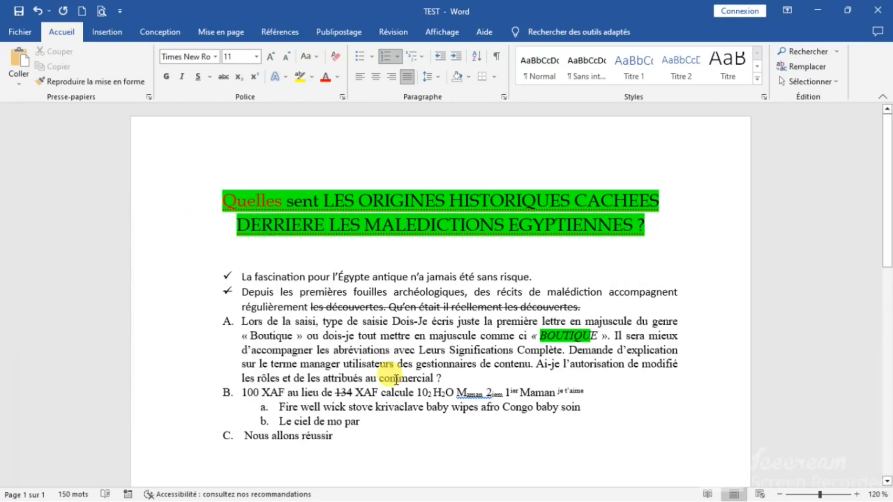
key("Return")
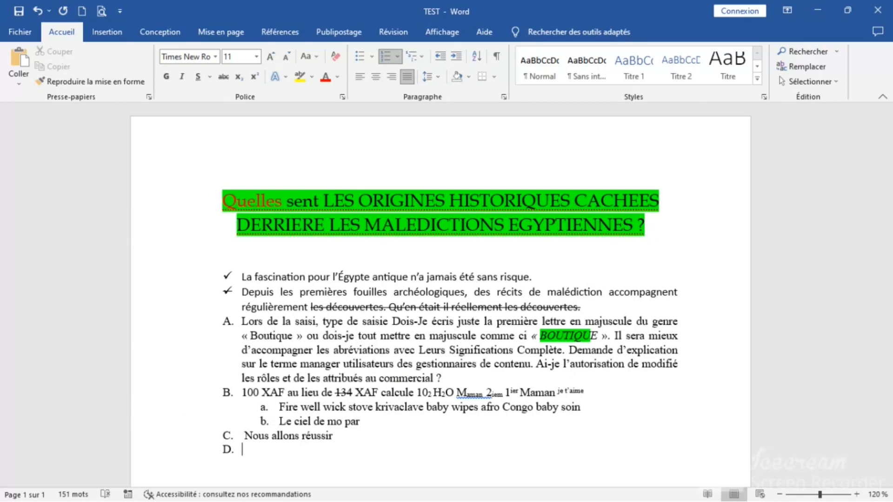
key("BackSpace")
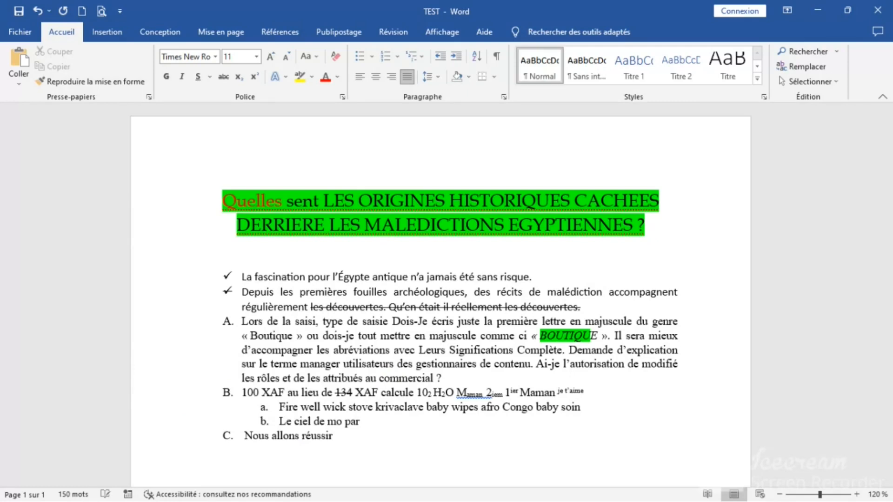